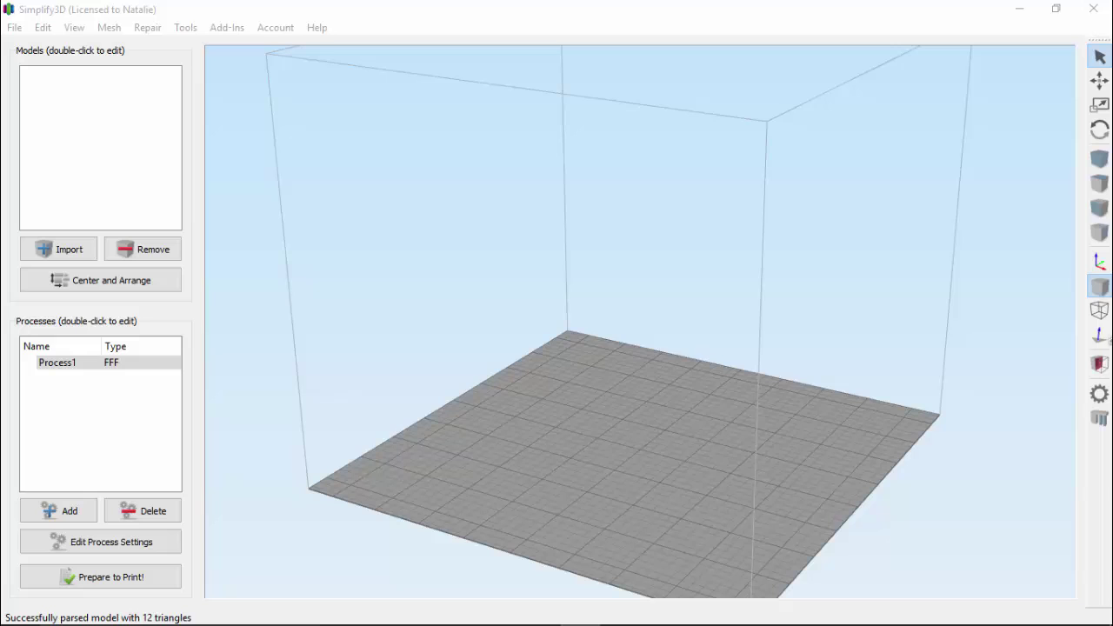
# Load the big cube and enable Cross Section View at Z 34.59 mm, moving its panel aside.
pyautogui.moveTo(1112, 340); pyautogui.dragTo(594, 346)
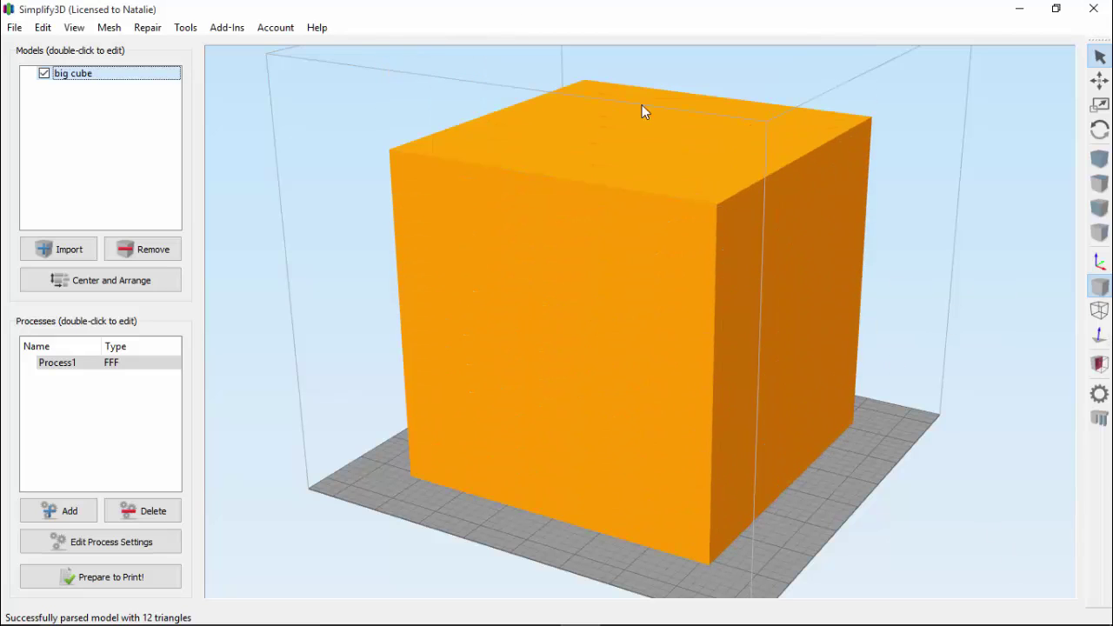
pyautogui.click(74, 27)
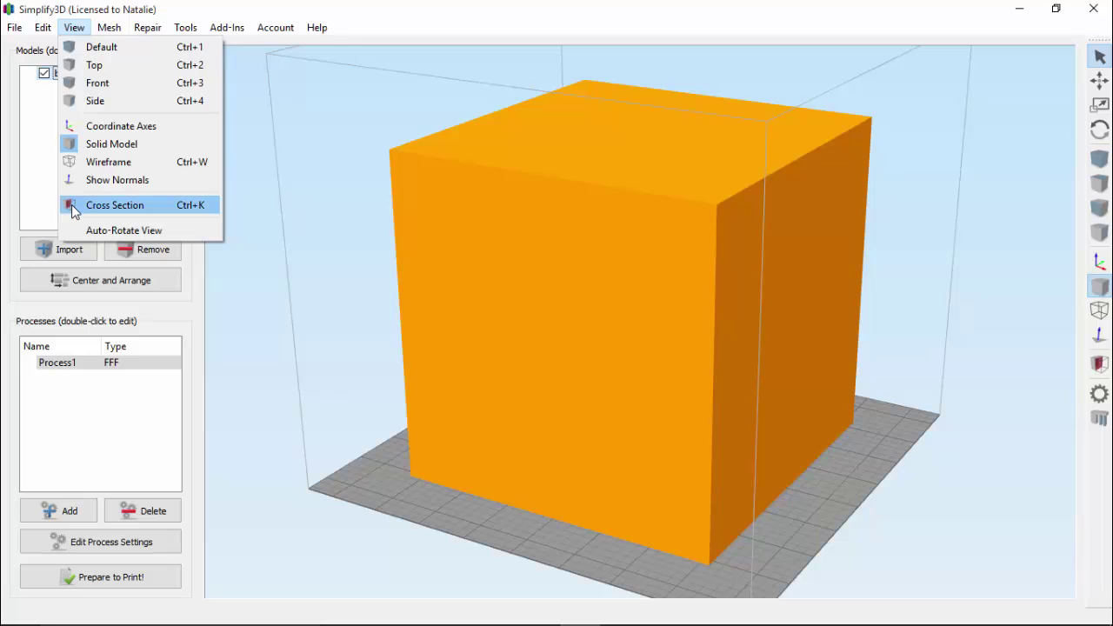
pyautogui.click(1099, 366)
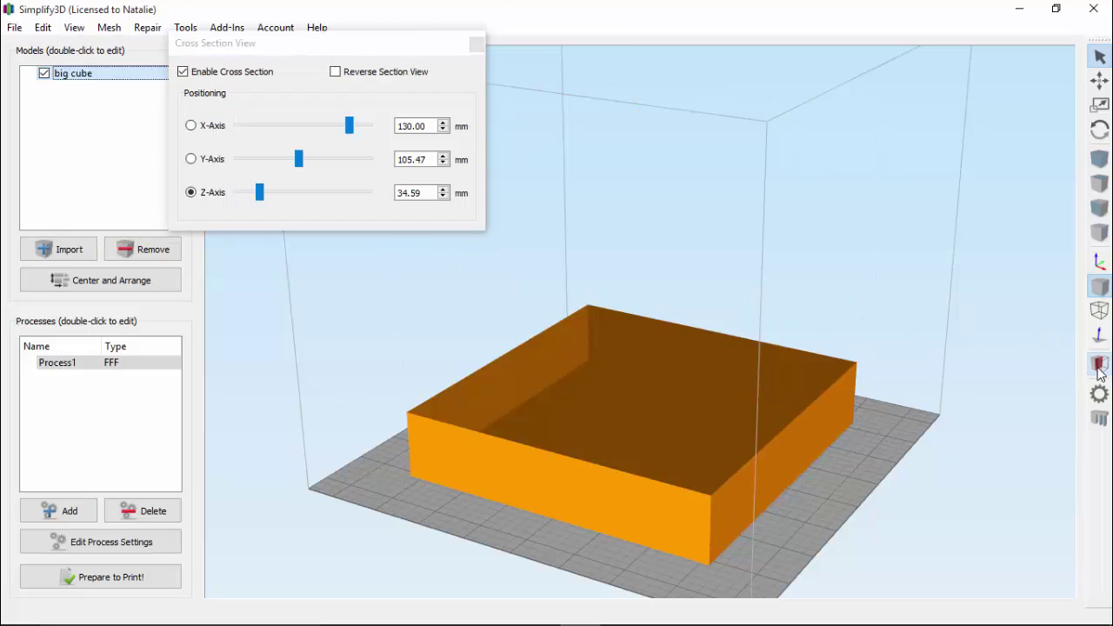
pyautogui.click(300, 42)
pyautogui.moveTo(283, 45); pyautogui.dragTo(336, 79)
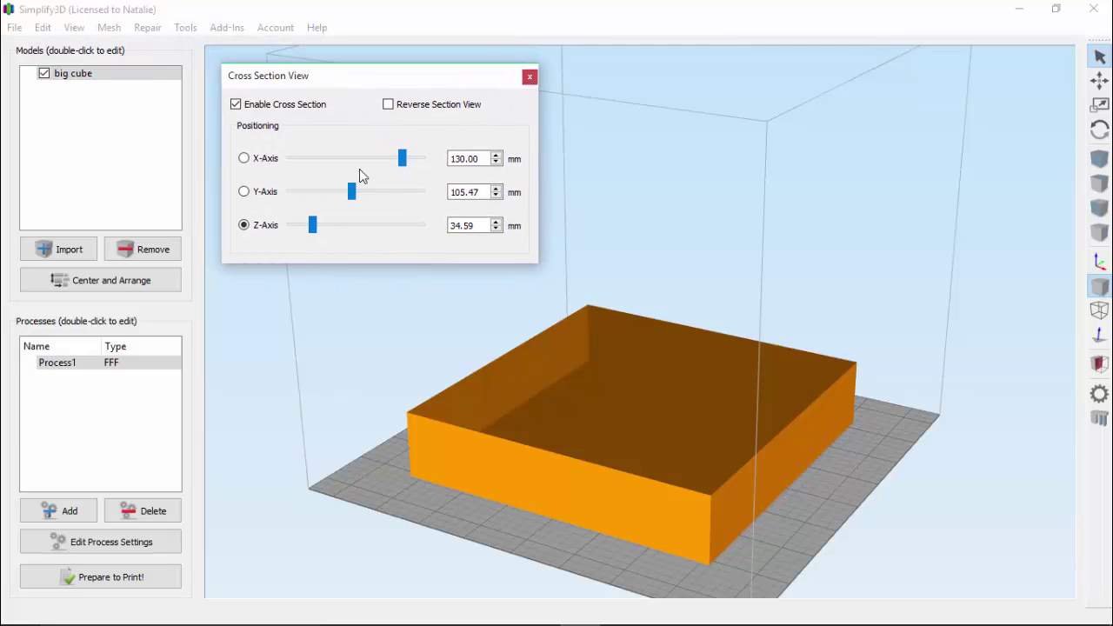
# Toggle the cross section and reverse view to compare, ending with the lower part shown.
pyautogui.click(236, 104)
pyautogui.click(236, 105)
pyautogui.click(236, 104)
pyautogui.click(236, 105)
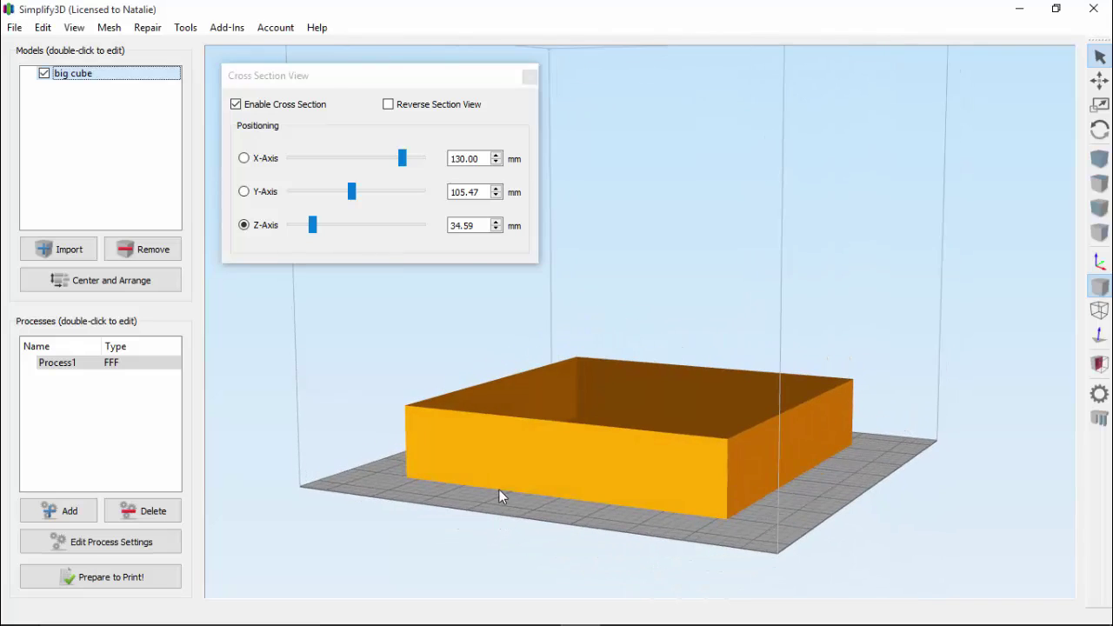
pyautogui.click(388, 105)
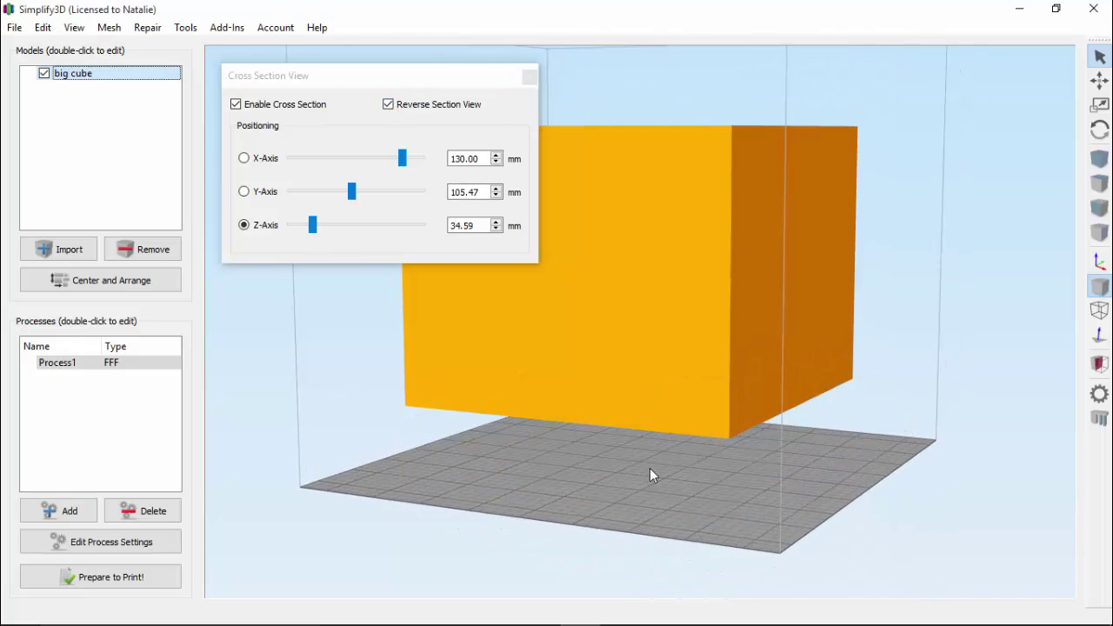
pyautogui.moveTo(649, 467); pyautogui.dragTo(668, 293)
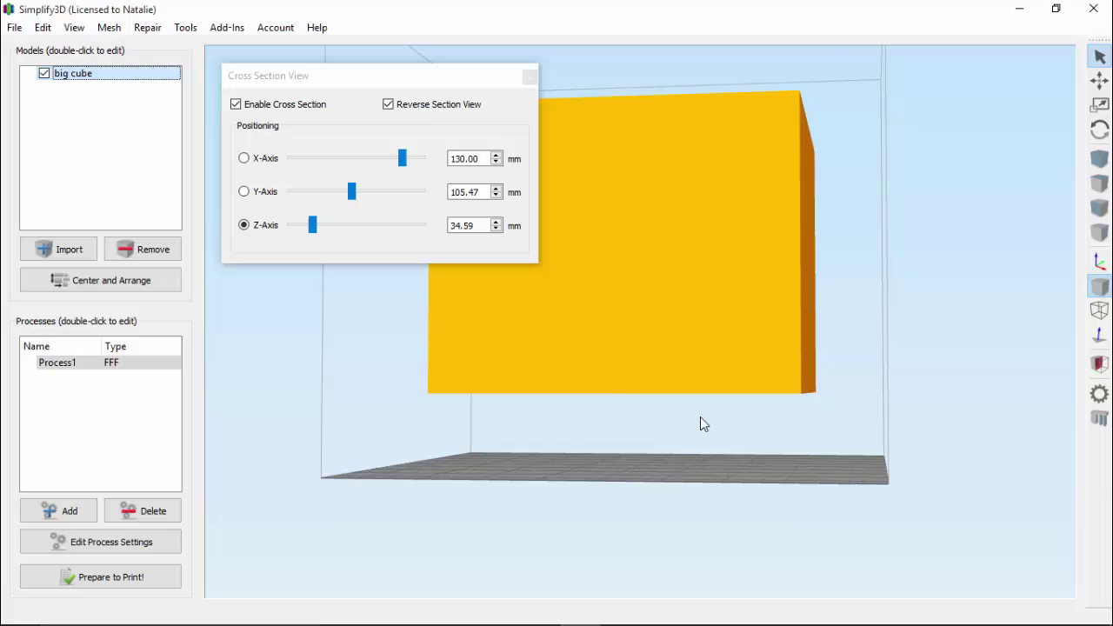
pyautogui.moveTo(701, 421); pyautogui.dragTo(663, 445)
pyautogui.click(388, 105)
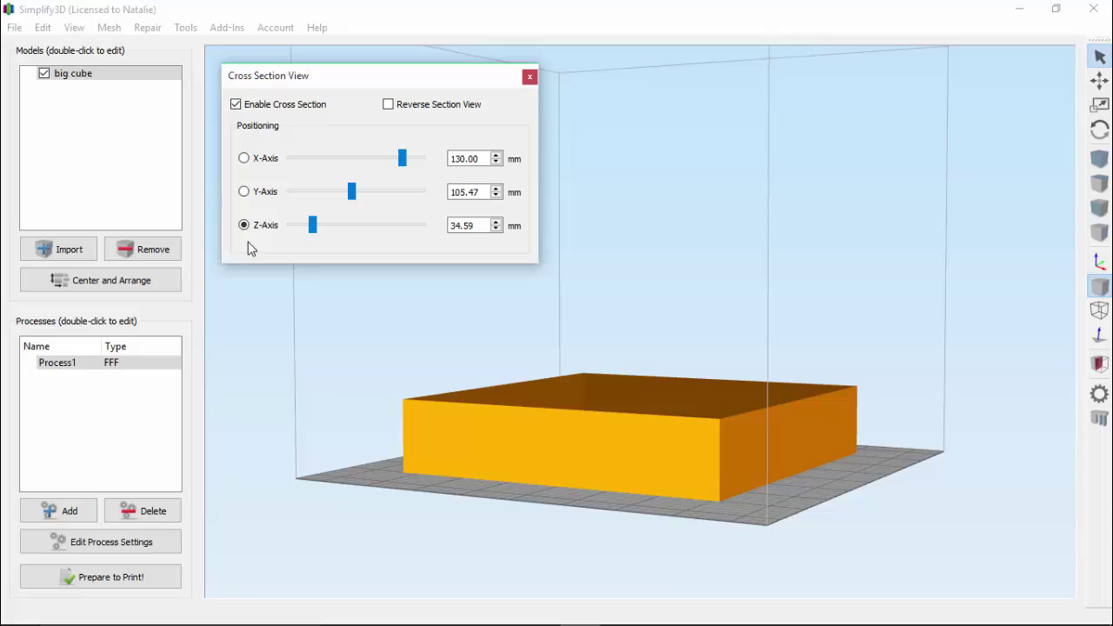
# Move the Z cut to about 54 mm, then try a Y-axis cut.
pyautogui.moveTo(312, 225)
pyautogui.mouseDown()
pyautogui.moveTo(410, 228)
pyautogui.moveTo(325, 229)
pyautogui.moveTo(329, 237)
pyautogui.mouseUp()
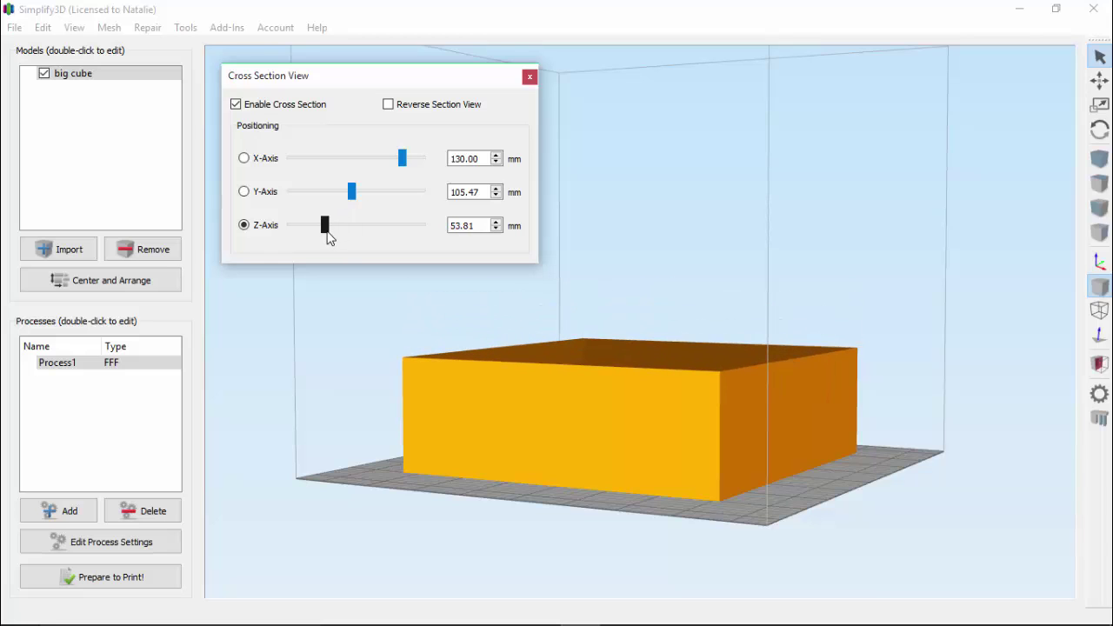
pyautogui.moveTo(365, 313); pyautogui.dragTo(261, 205)
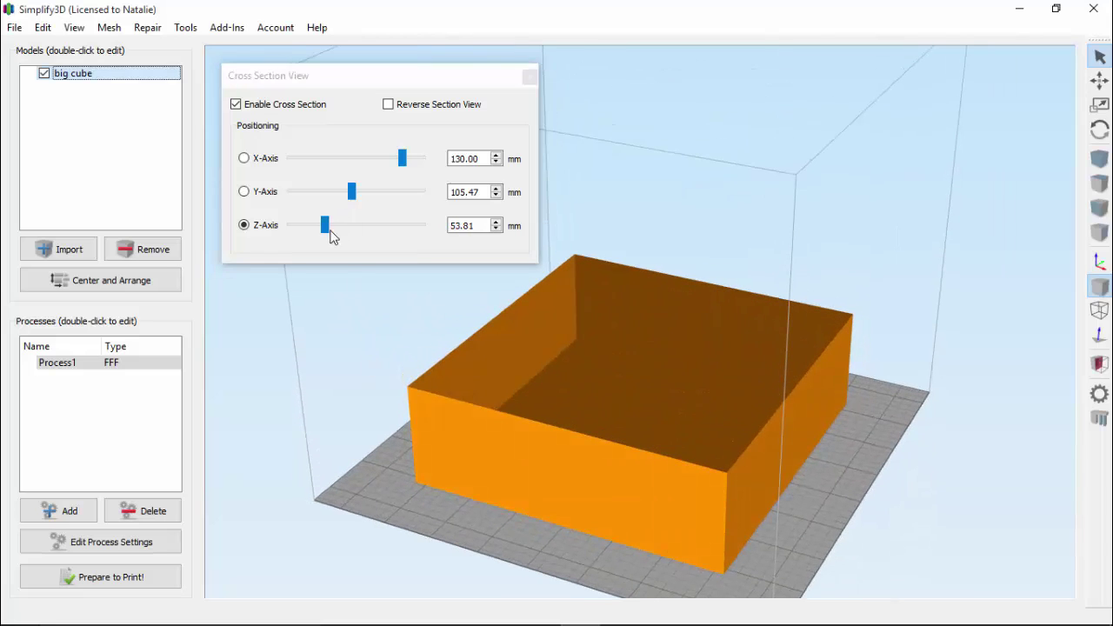
pyautogui.click(243, 192)
pyautogui.moveTo(351, 195); pyautogui.dragTo(363, 195)
# Switch the section to the X axis and enter 130 as the cut position.
pyautogui.click(244, 158)
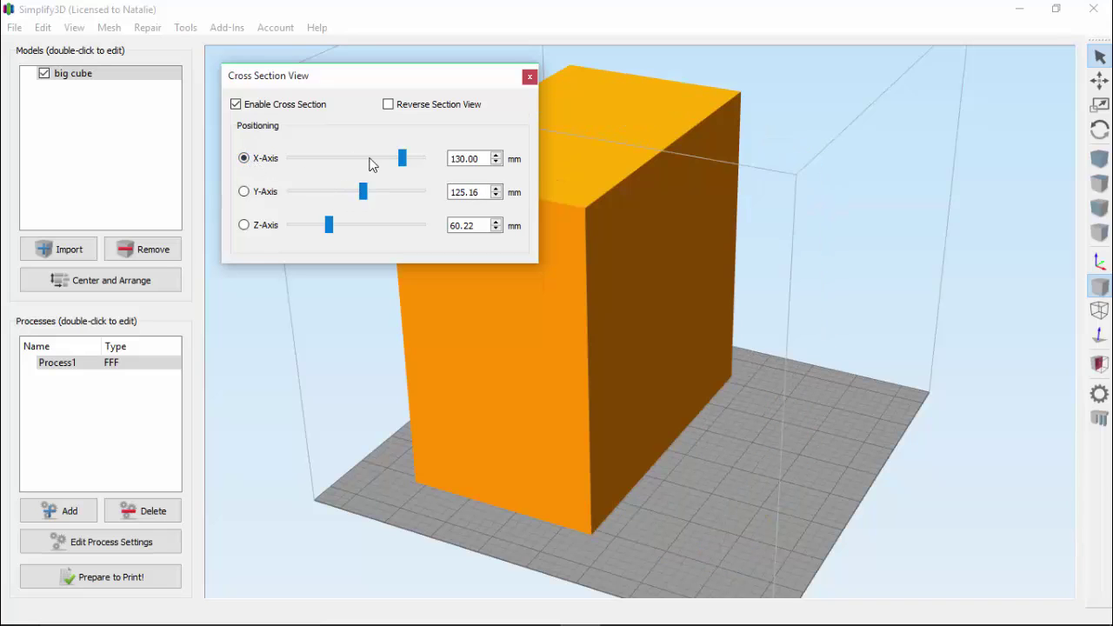
pyautogui.moveTo(403, 164)
pyautogui.mouseDown()
pyautogui.moveTo(267, 163)
pyautogui.moveTo(360, 153)
pyautogui.moveTo(421, 167)
pyautogui.mouseUp()
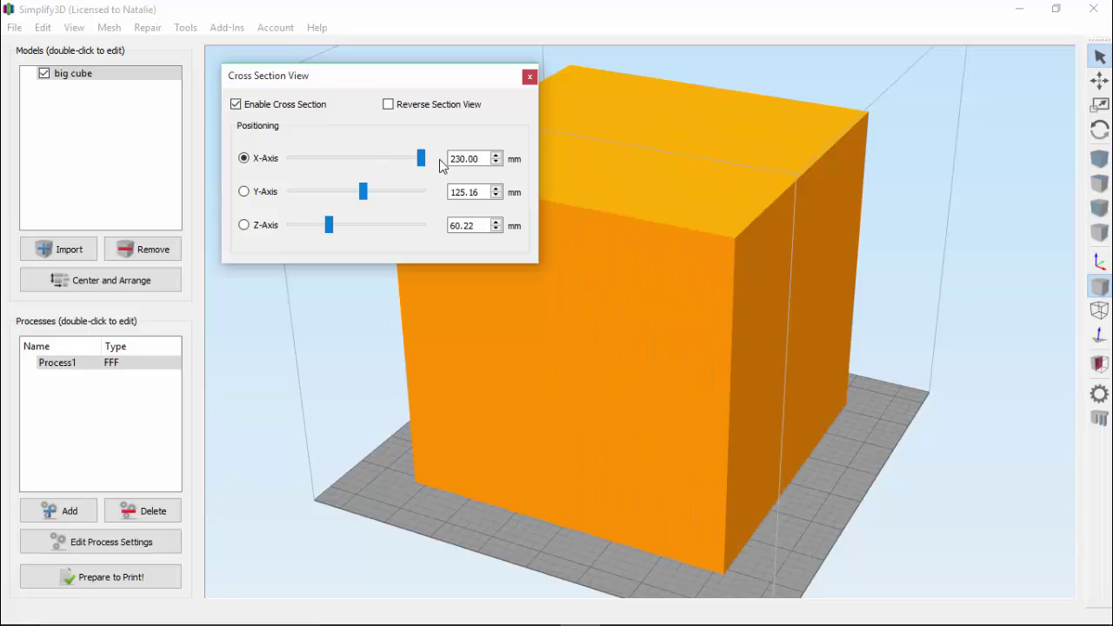
pyautogui.moveTo(487, 159); pyautogui.dragTo(443, 157)
pyautogui.write('130')
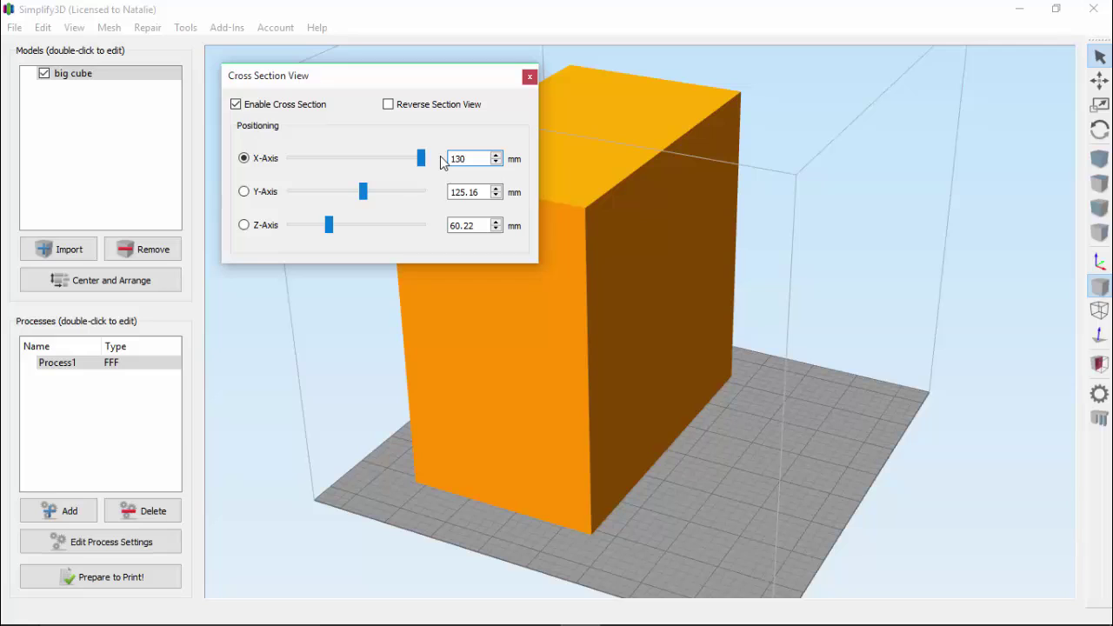
# Turn off the cross section, show the cube's mesh edges, and orbit to look down on it.
pyautogui.click(530, 77)
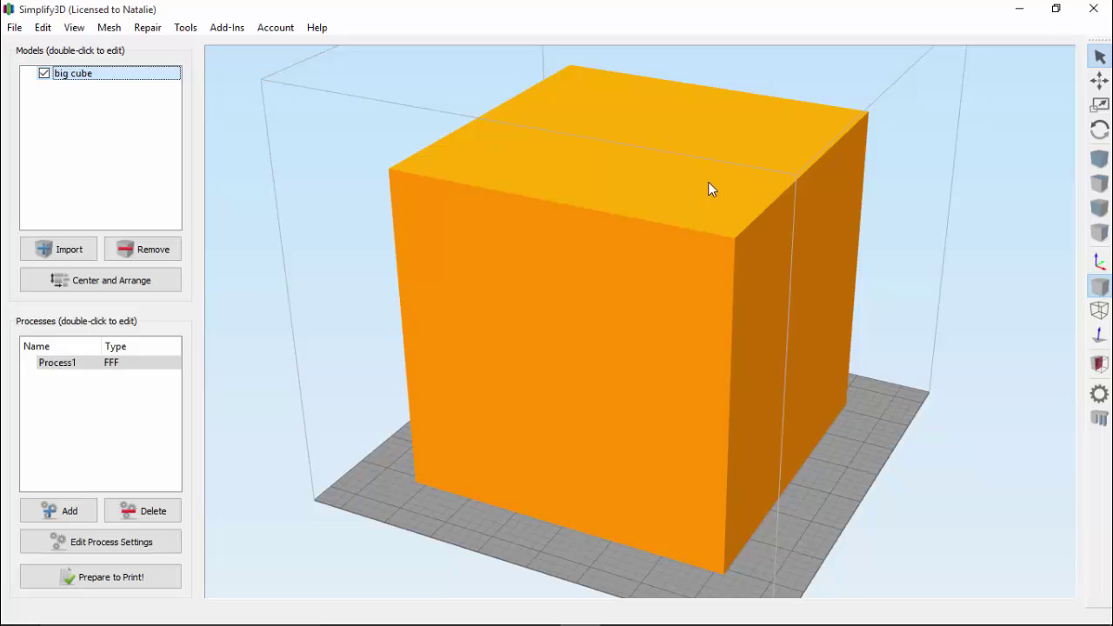
pyautogui.click(1098, 311)
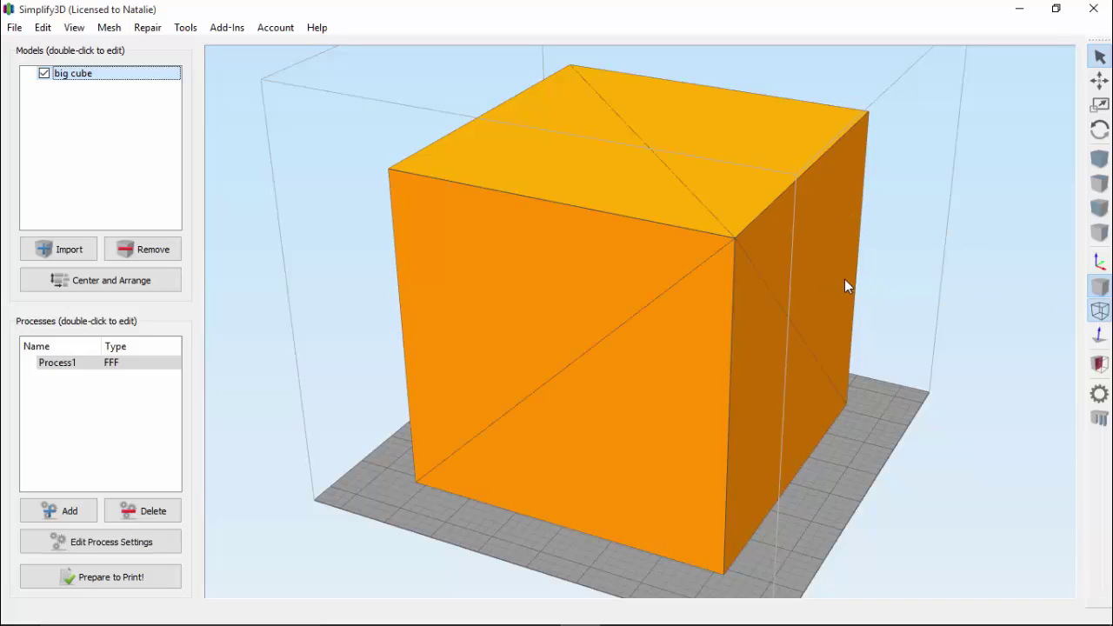
pyautogui.moveTo(843, 291); pyautogui.dragTo(861, 303)
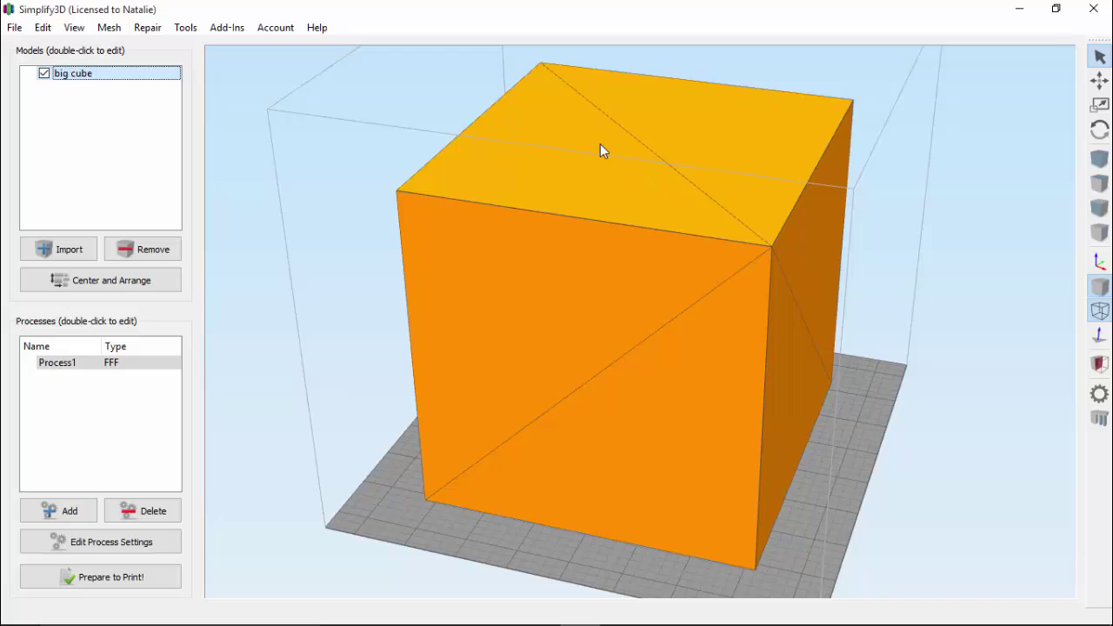
pyautogui.moveTo(951, 251)
pyautogui.mouseDown()
pyautogui.moveTo(939, 300)
pyautogui.moveTo(936, 241)
pyautogui.mouseUp()
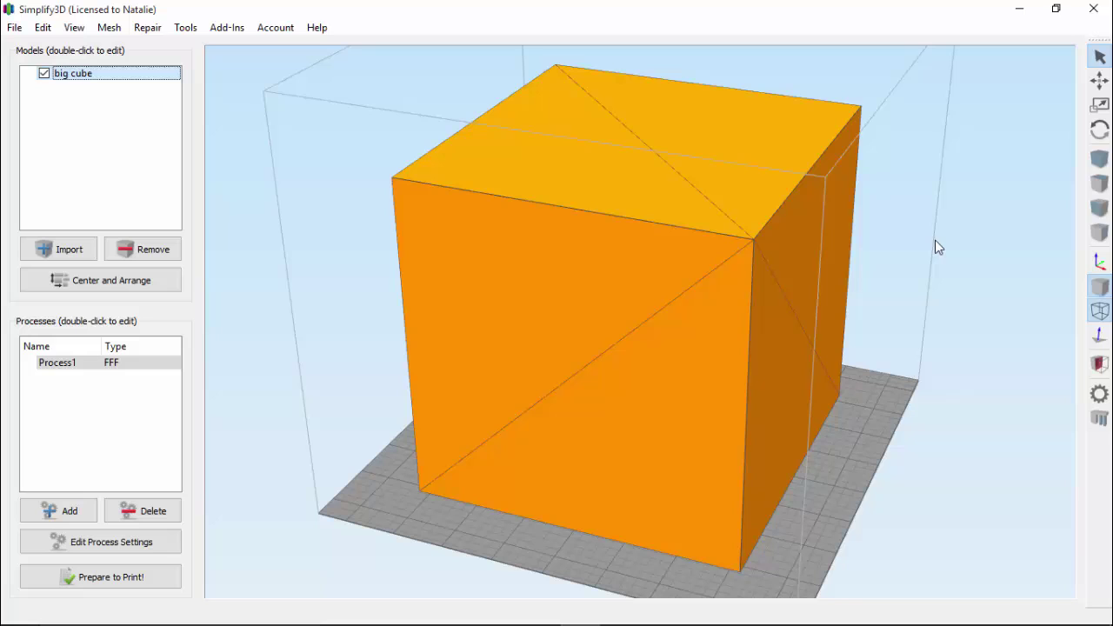
# Cut the cube along Z at 73.03 mm, orbit to look inside, then disable the cross section.
pyautogui.click(1099, 365)
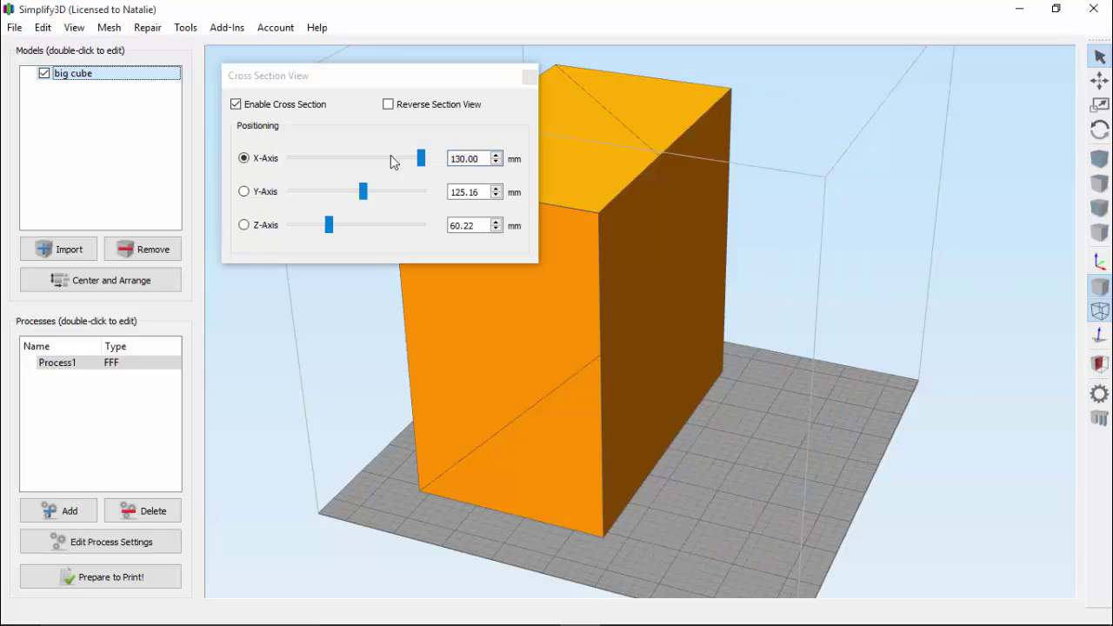
pyautogui.click(245, 226)
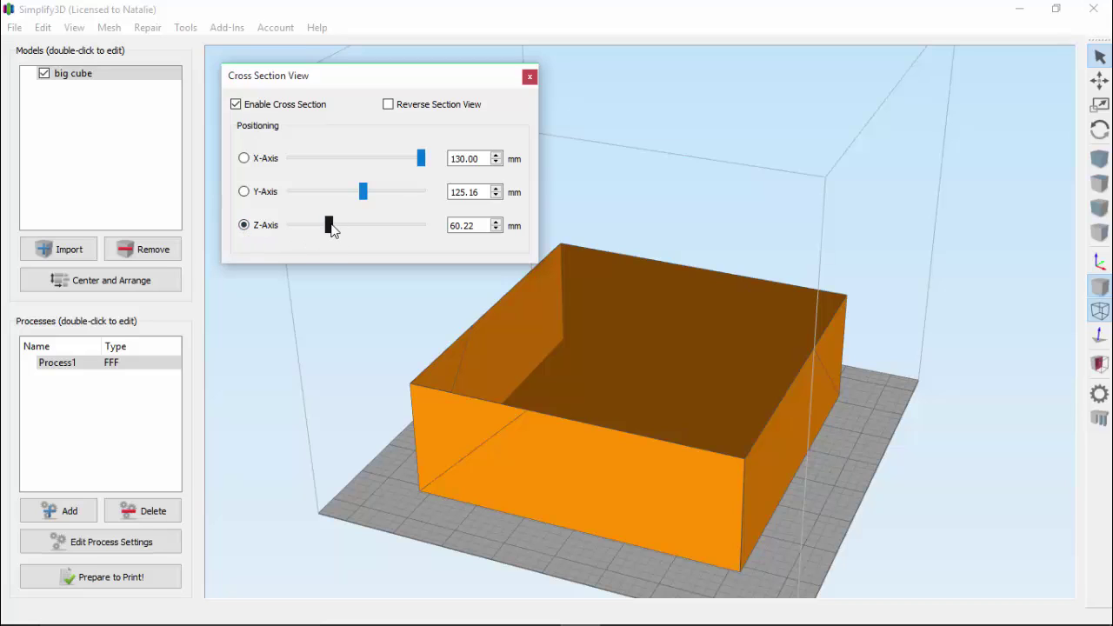
pyautogui.moveTo(331, 226)
pyautogui.mouseDown()
pyautogui.moveTo(348, 226)
pyautogui.moveTo(337, 228)
pyautogui.mouseUp()
pyautogui.moveTo(374, 343); pyautogui.dragTo(558, 322)
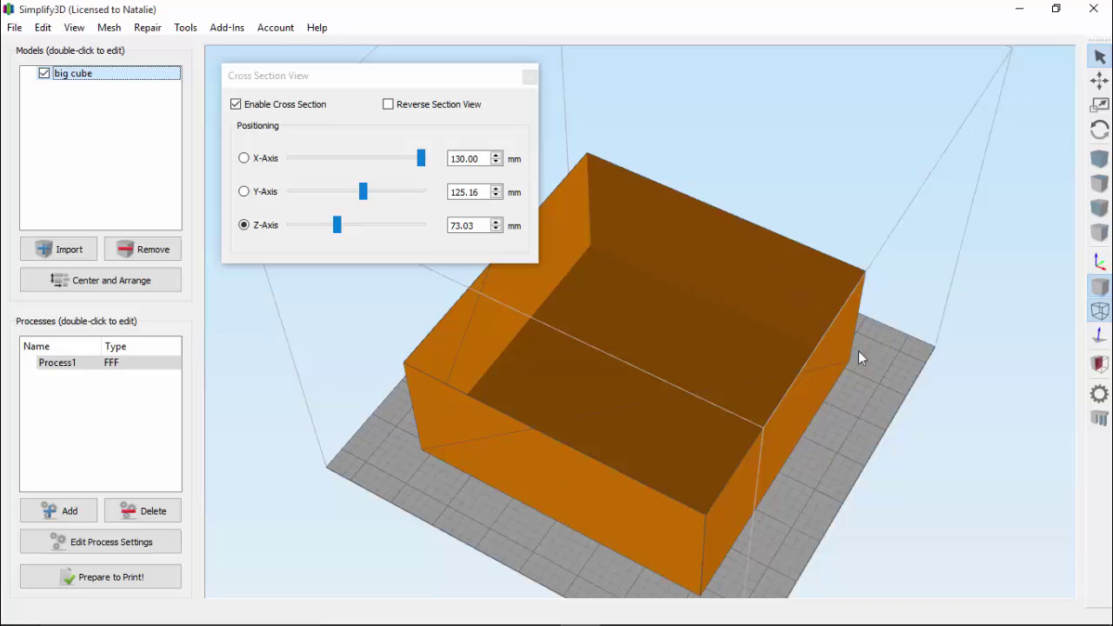
pyautogui.moveTo(632, 214); pyautogui.dragTo(666, 356)
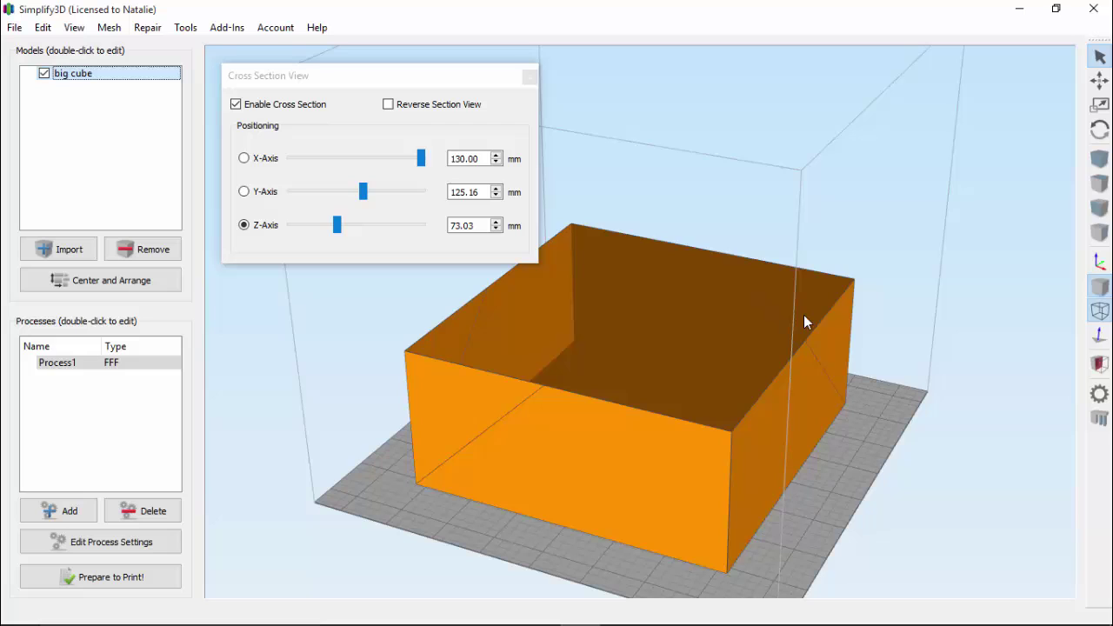
pyautogui.click(529, 76)
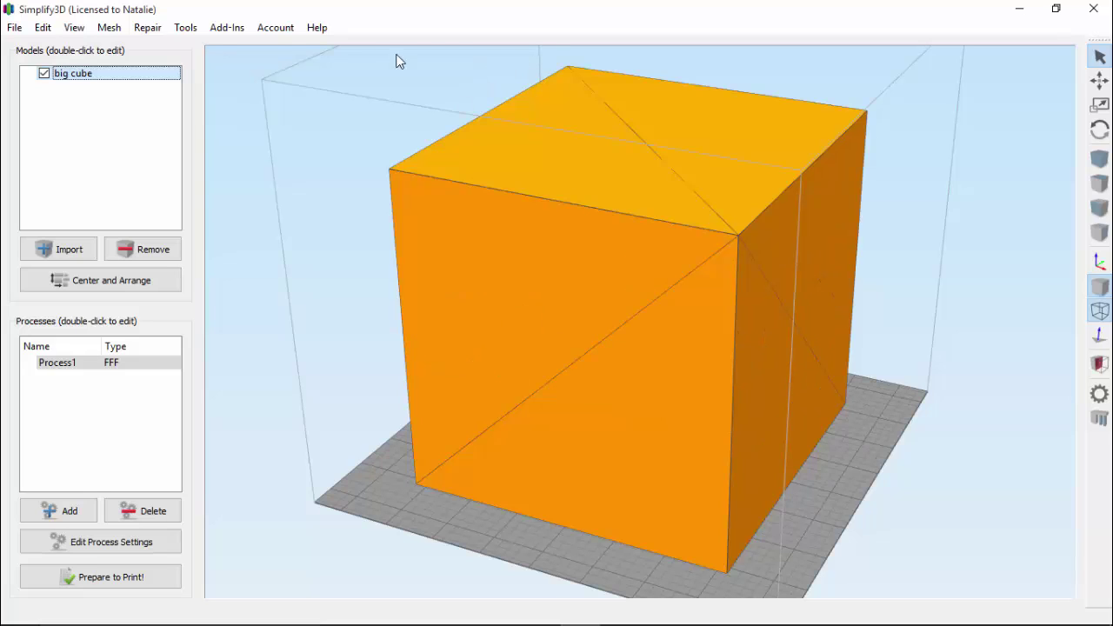
# Replace the big cube with dodecahedron.stl and center it in the view.
pyautogui.click(150, 251)
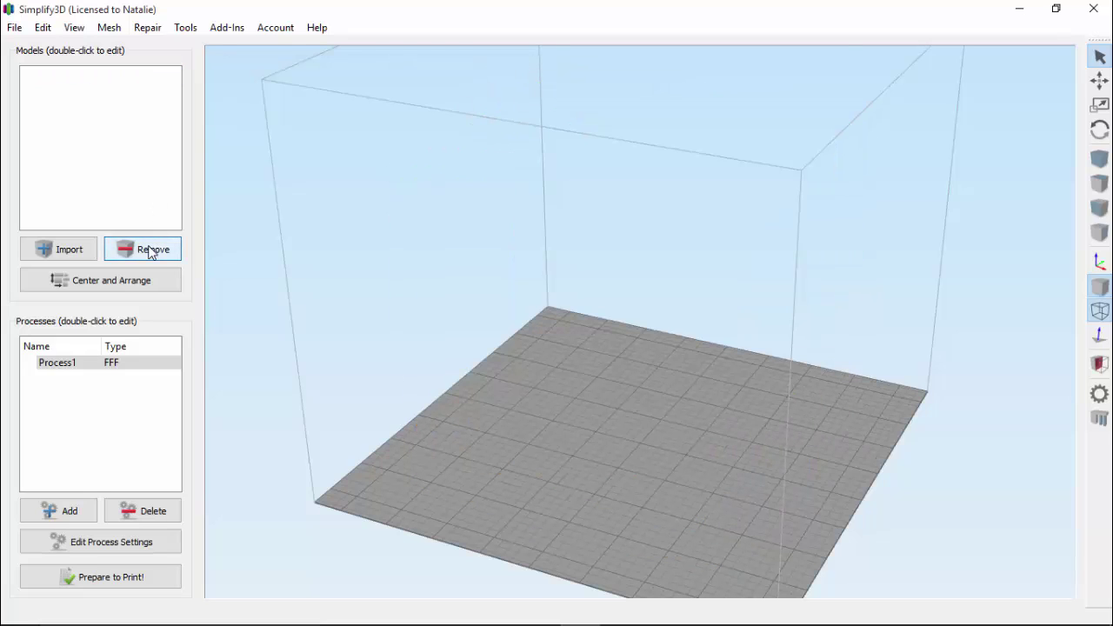
pyautogui.moveTo(1108, 318); pyautogui.dragTo(589, 304)
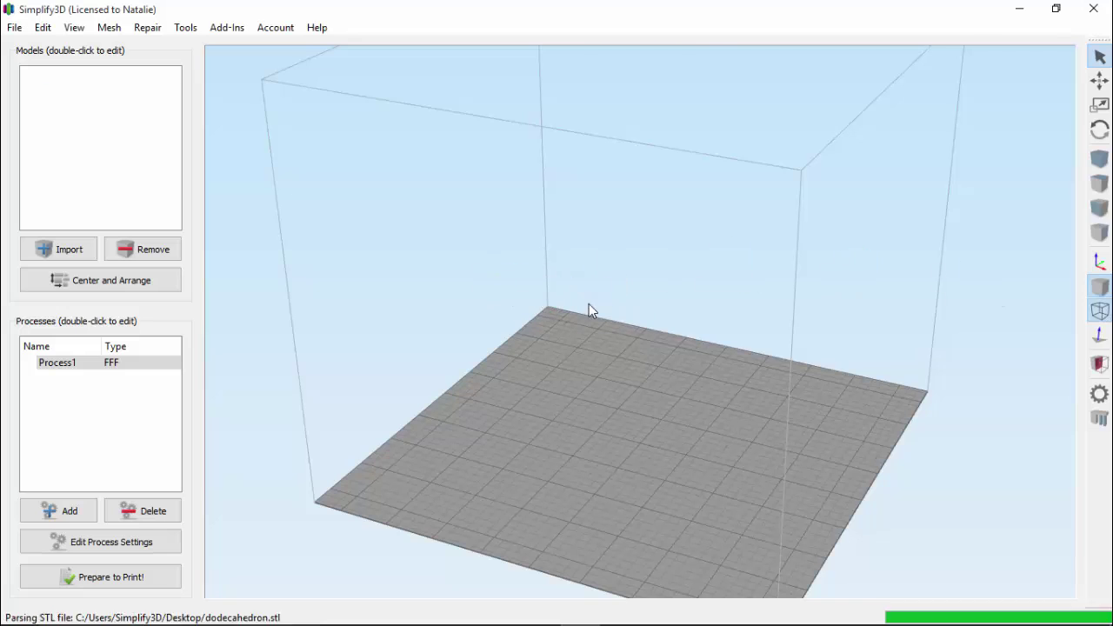
pyautogui.scroll(5, 785, 411)
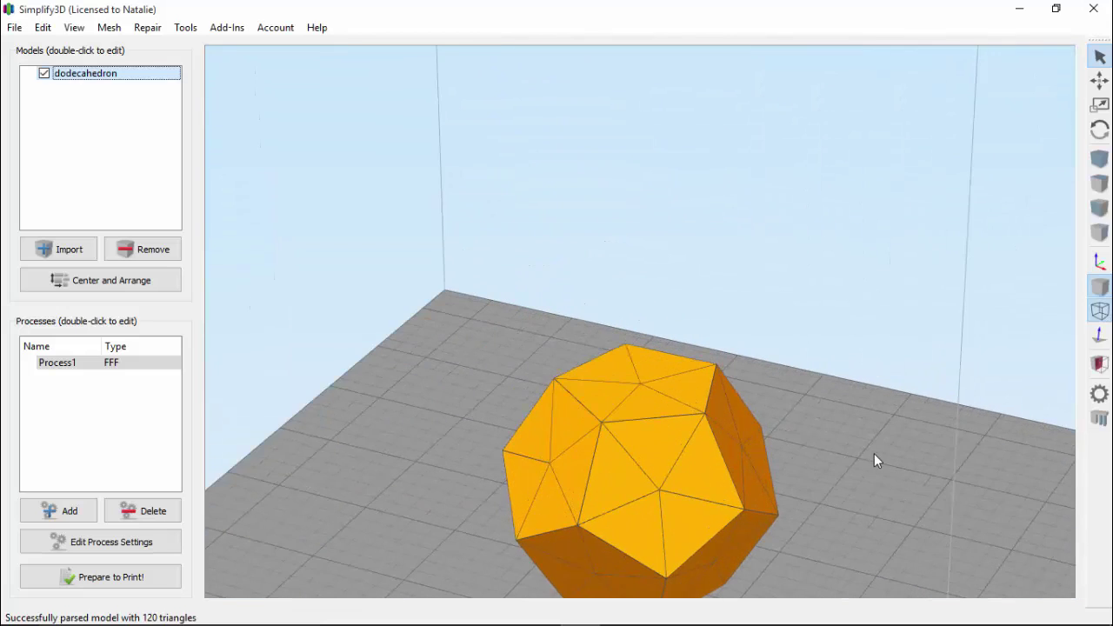
pyautogui.moveTo(874, 453); pyautogui.dragTo(832, 358, button='right')
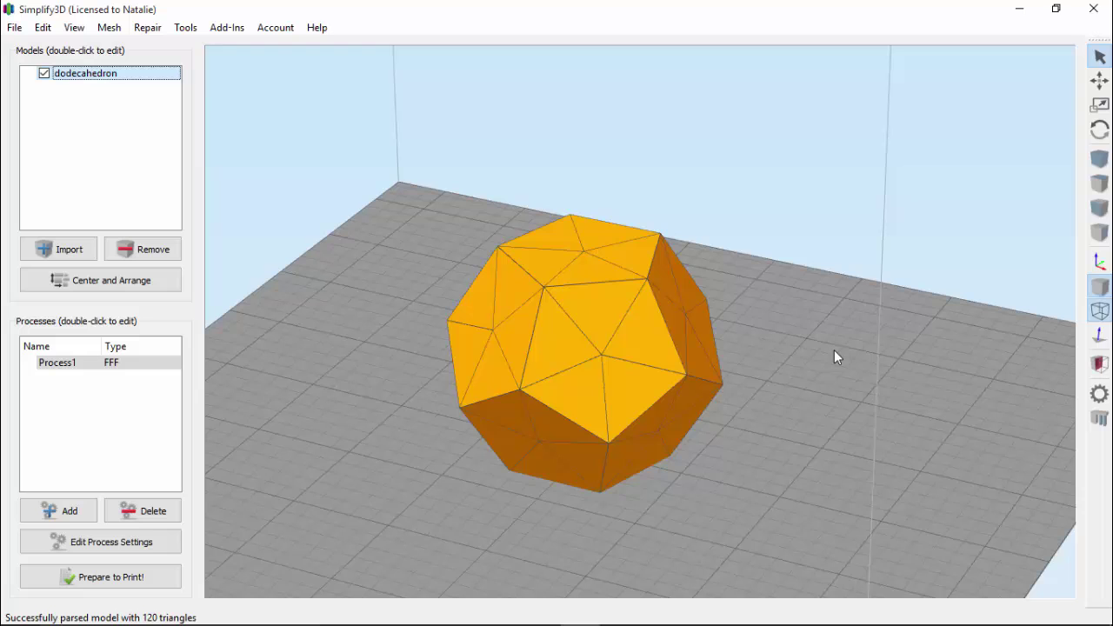
# Slice the dodecahedron and limit the toolpath preview to layers 0–144.
pyautogui.click(152, 579)
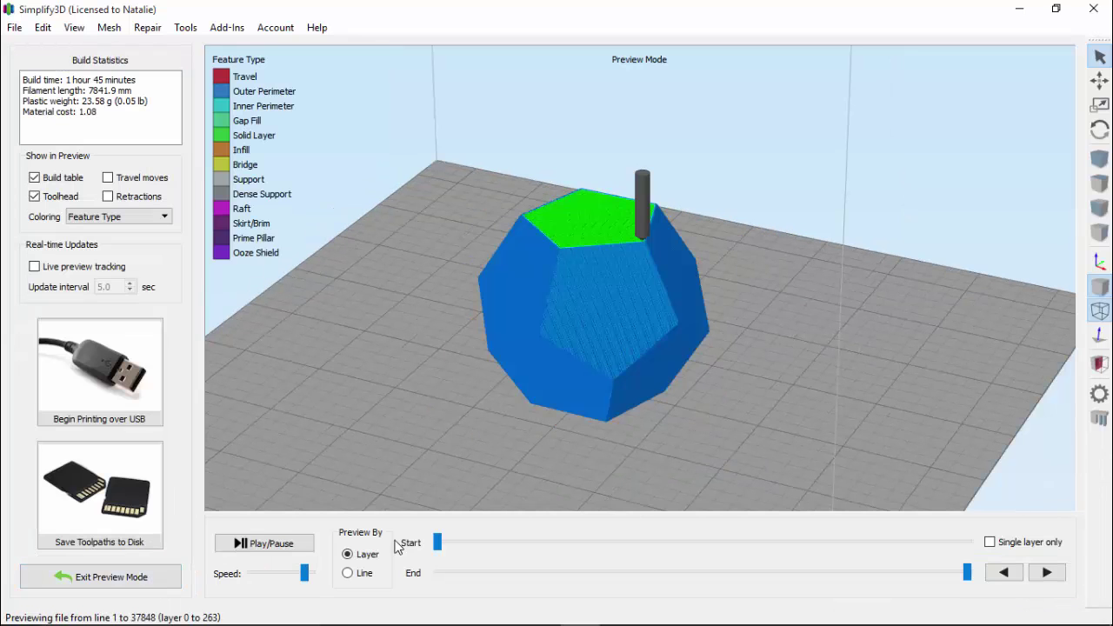
pyautogui.moveTo(967, 572); pyautogui.dragTo(733, 574)
pyautogui.moveTo(738, 499); pyautogui.dragTo(733, 463)
pyautogui.scroll(2, 670, 293)
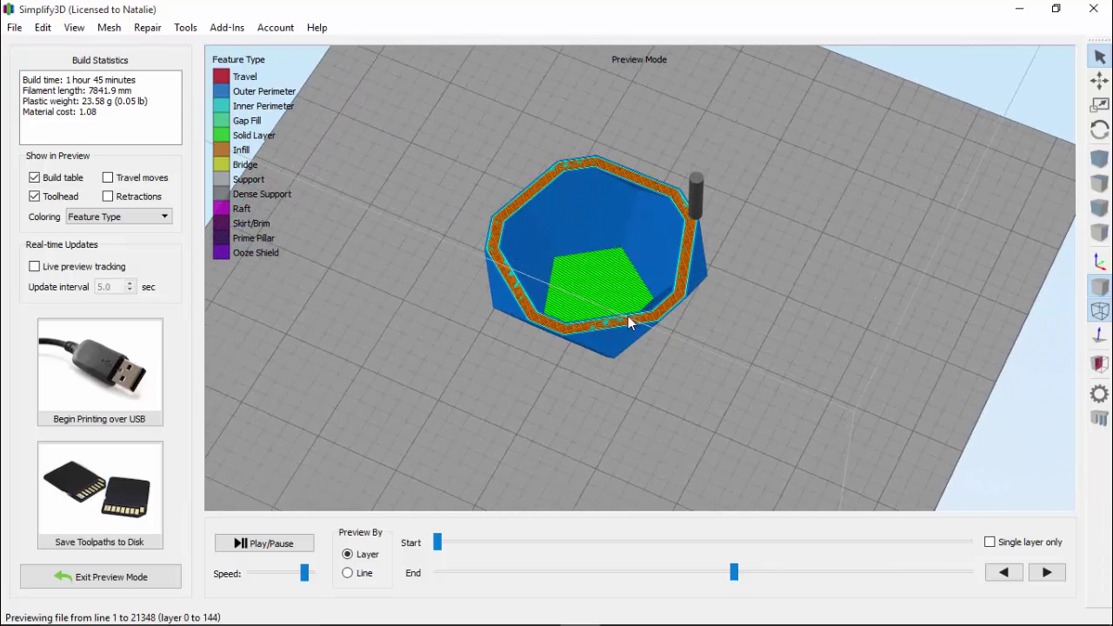
pyautogui.scroll(1, 672, 306)
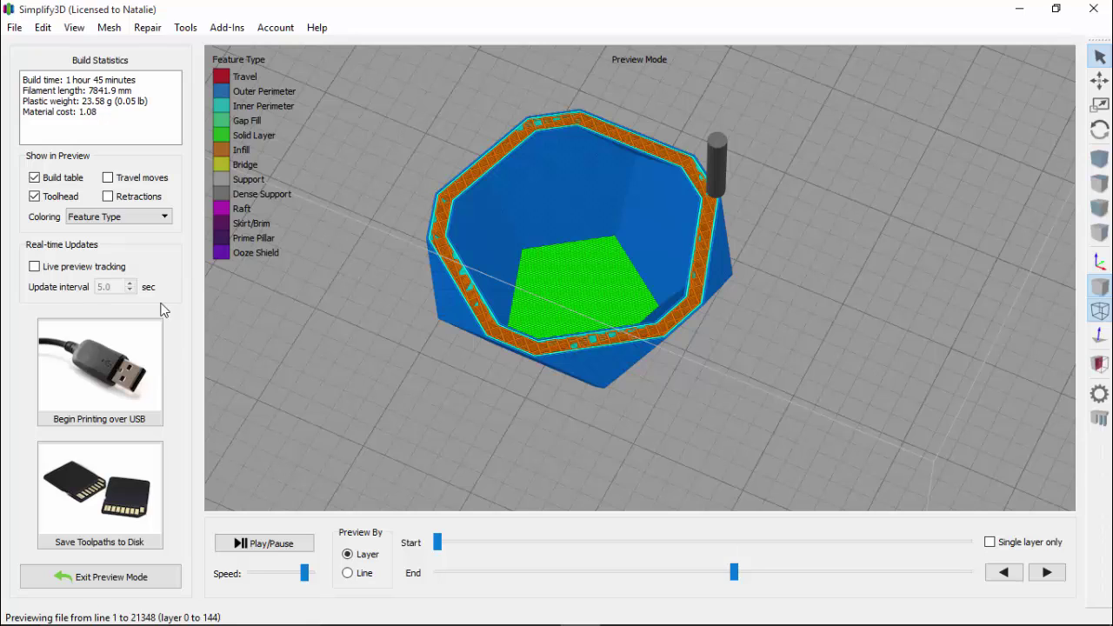
# Exit preview and cut the dodecahedron along Z, trying 16.66 mm before settling at 30.75 mm.
pyautogui.click(100, 576)
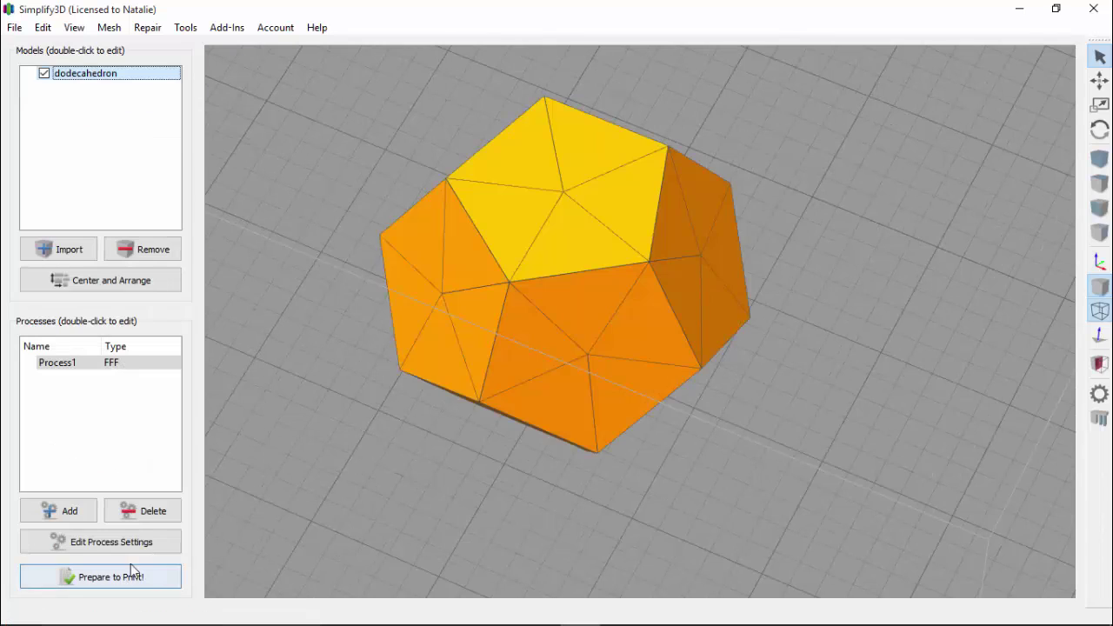
pyautogui.moveTo(699, 473); pyautogui.dragTo(666, 330)
pyautogui.click(1100, 363)
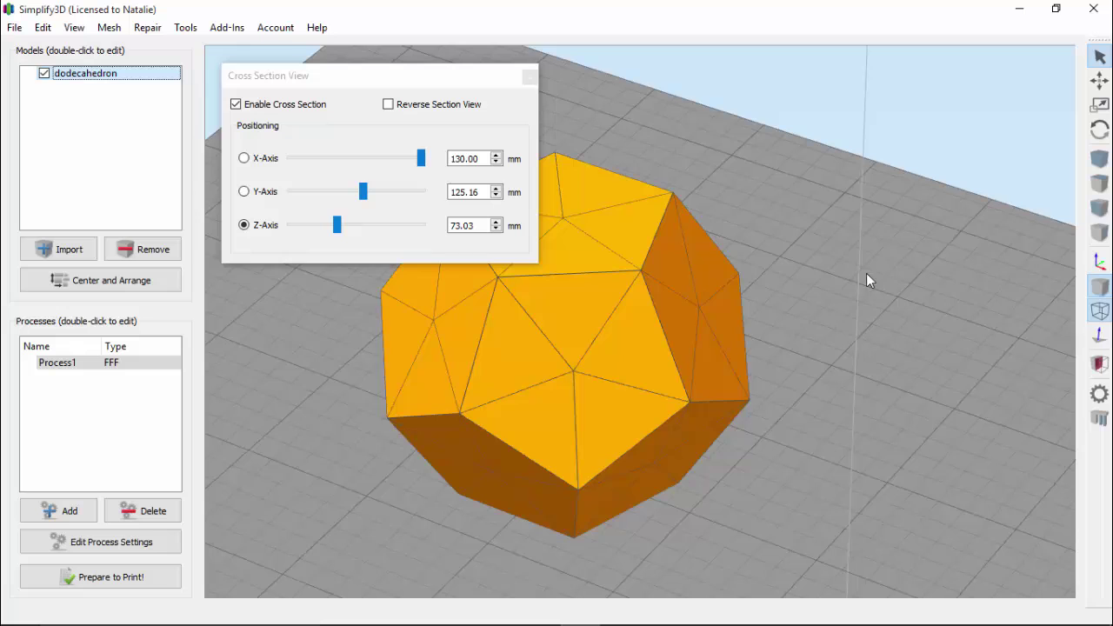
pyautogui.moveTo(856, 304); pyautogui.dragTo(557, 261)
pyautogui.moveTo(337, 224); pyautogui.dragTo(300, 227)
pyautogui.moveTo(463, 333); pyautogui.dragTo(434, 462)
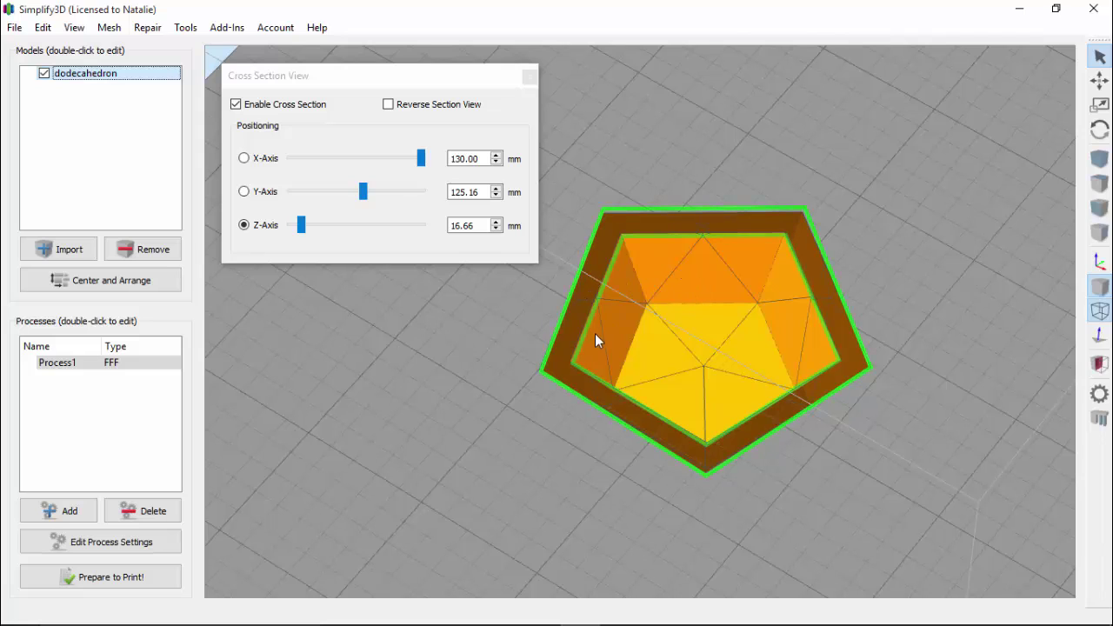
pyautogui.moveTo(301, 225); pyautogui.dragTo(310, 225)
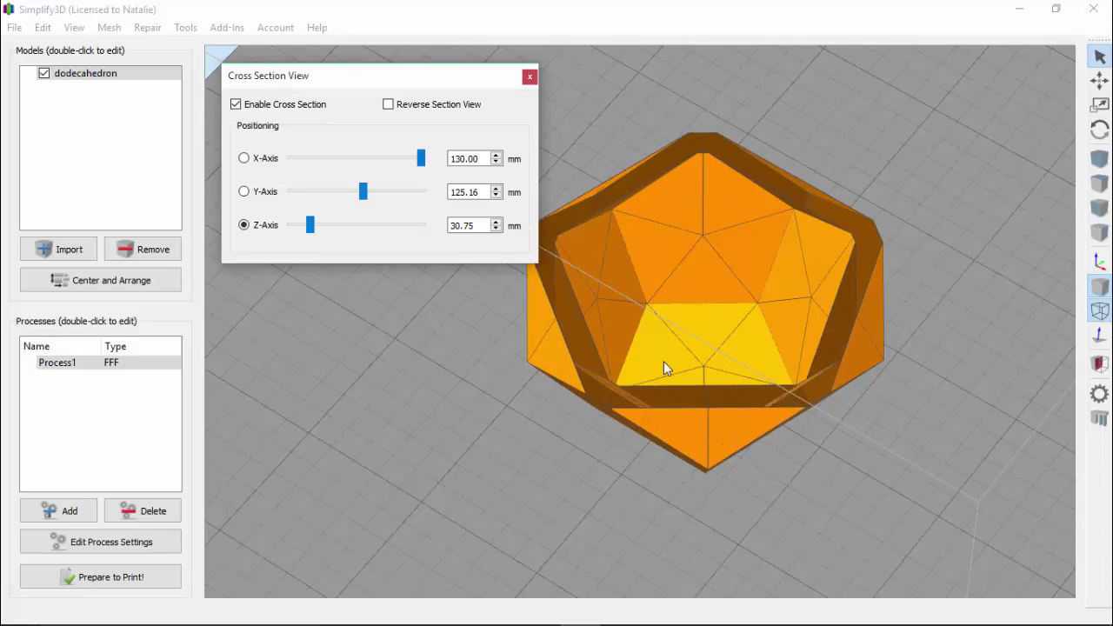